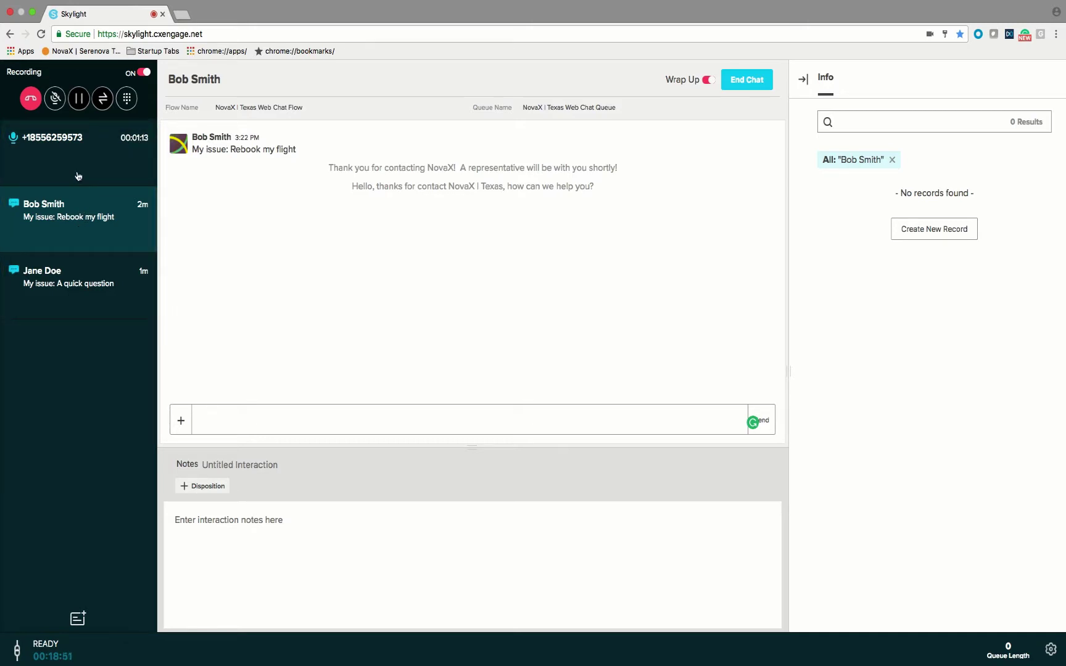
- Cycle twice through the phone call, Rebook my flight chat and quick-question chat, ending on Rebook my flight
{"action": "left_click", "coordinate": [87, 156]}
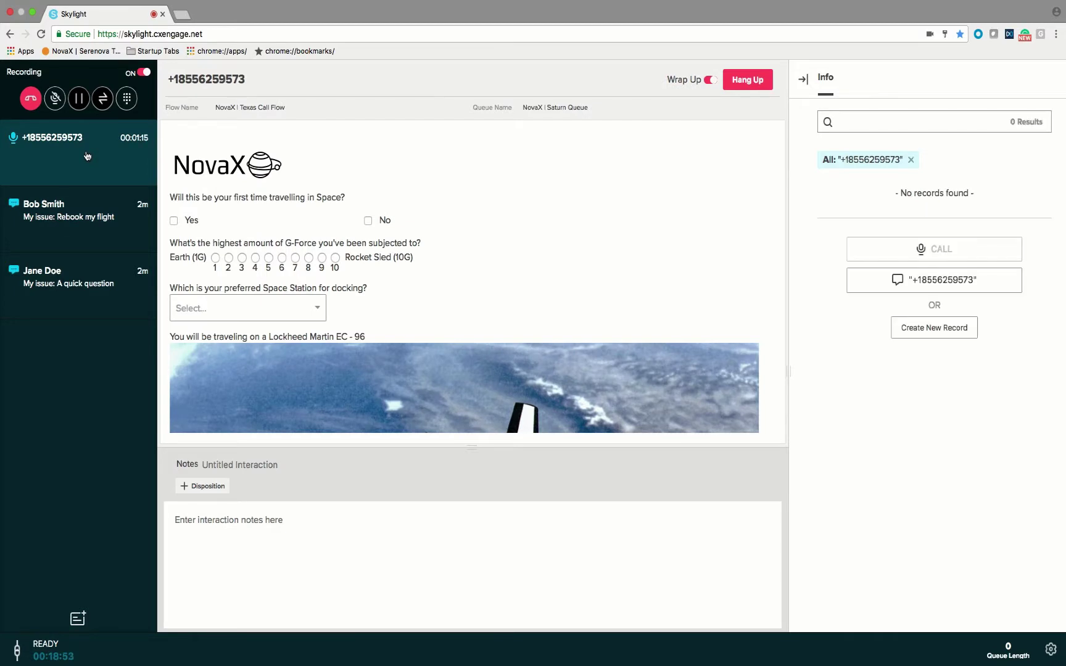
{"action": "left_click", "coordinate": [83, 229]}
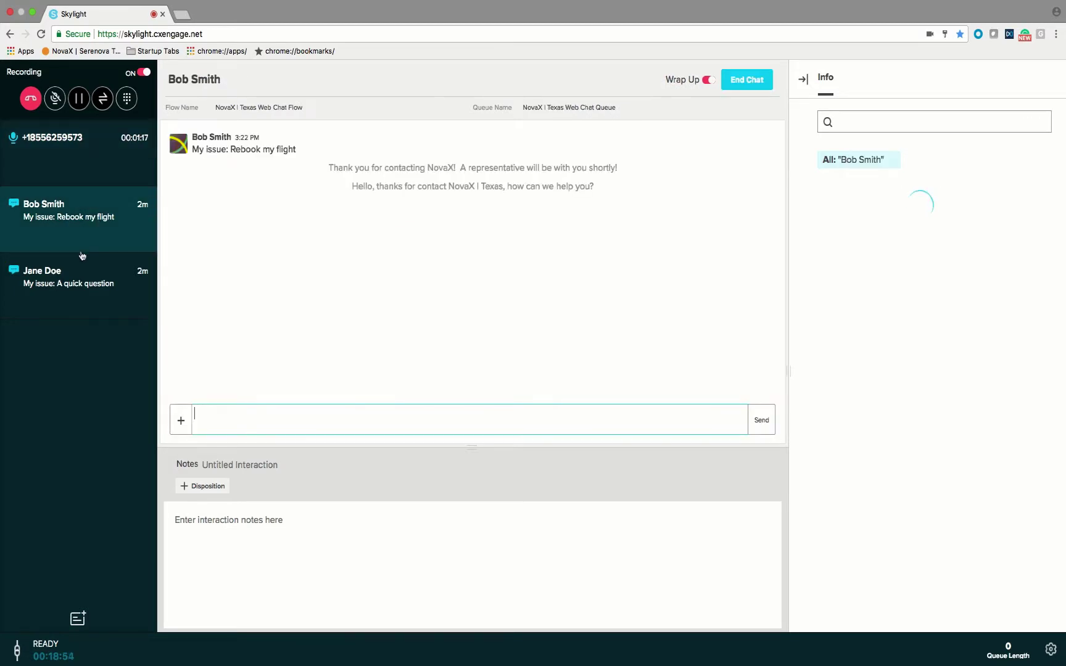
{"action": "left_click", "coordinate": [80, 289]}
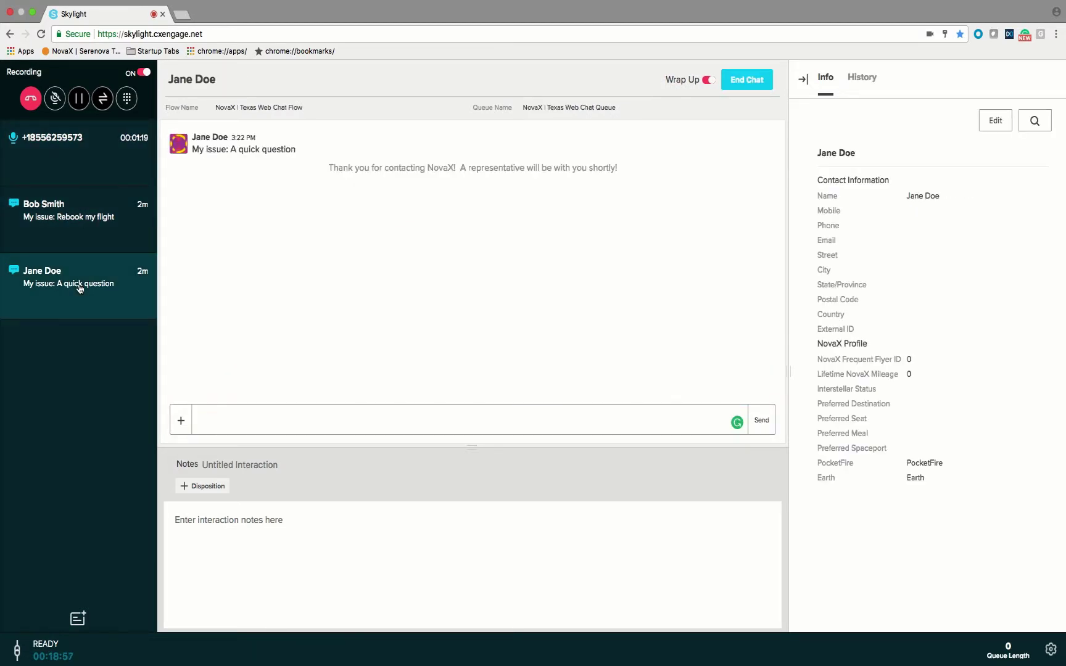
{"action": "left_click", "coordinate": [68, 154]}
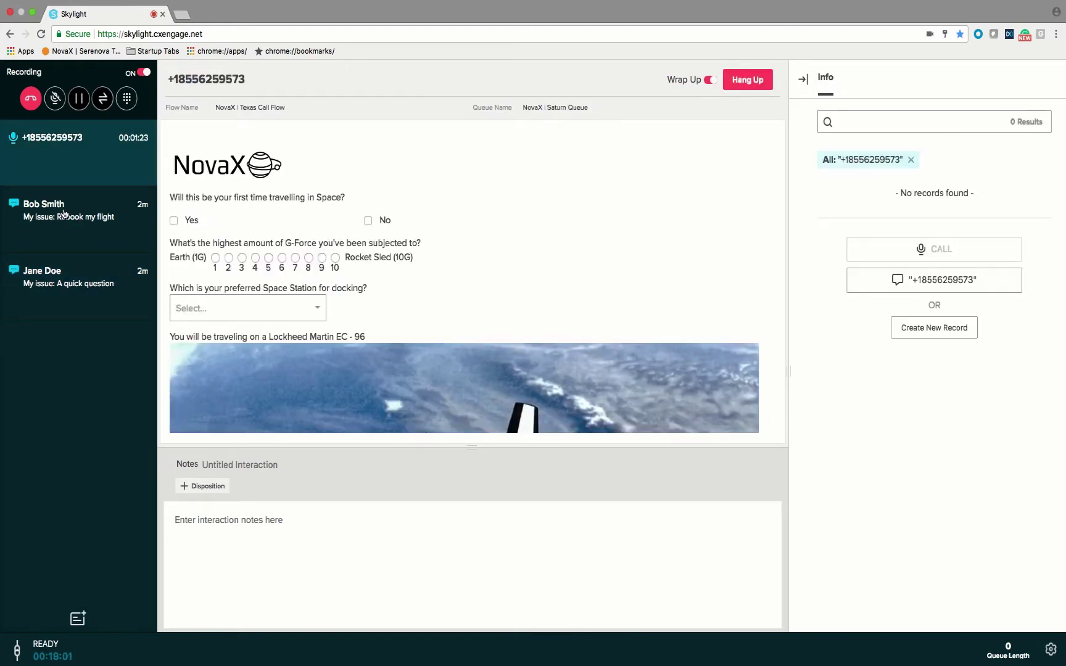
{"action": "left_click", "coordinate": [63, 213]}
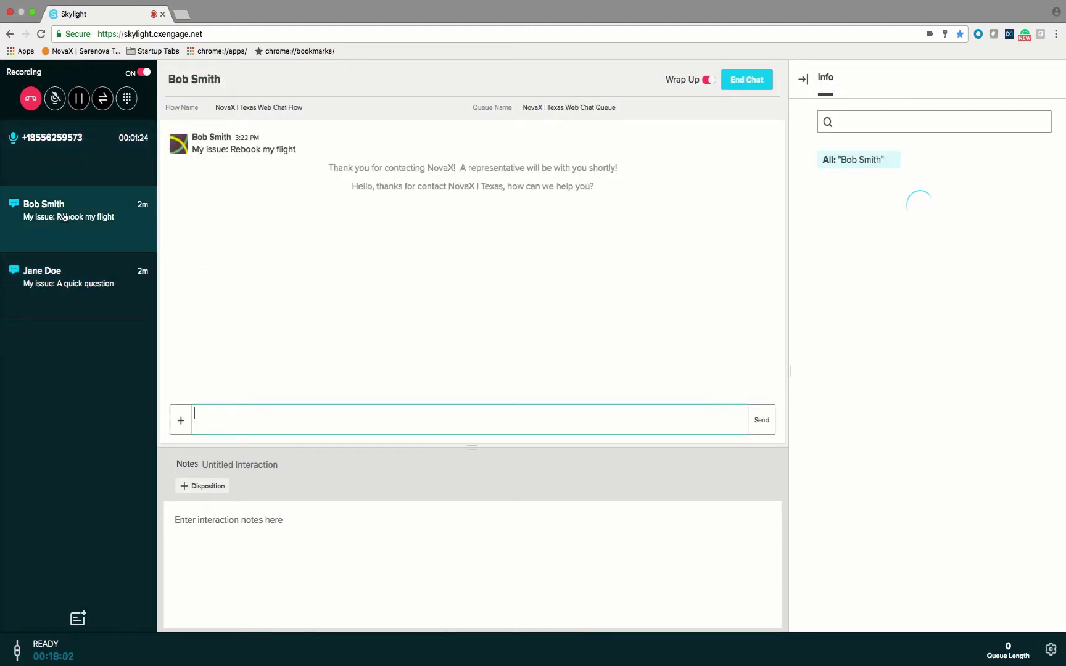
{"action": "left_click", "coordinate": [60, 284]}
{"action": "left_click", "coordinate": [49, 160]}
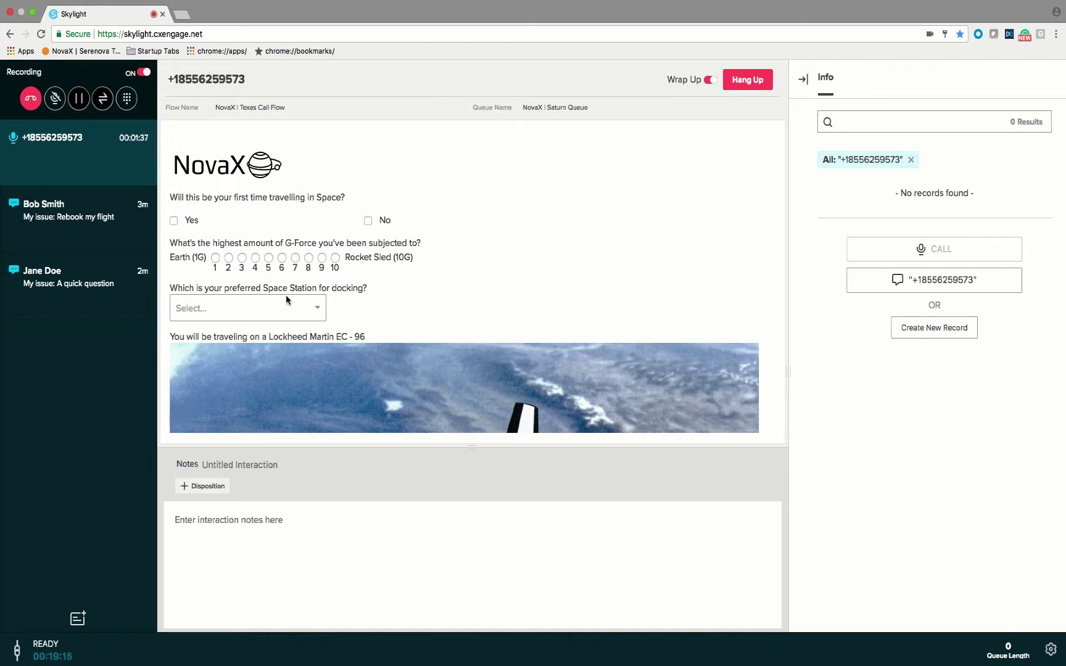
{"action": "left_click", "coordinate": [91, 213]}
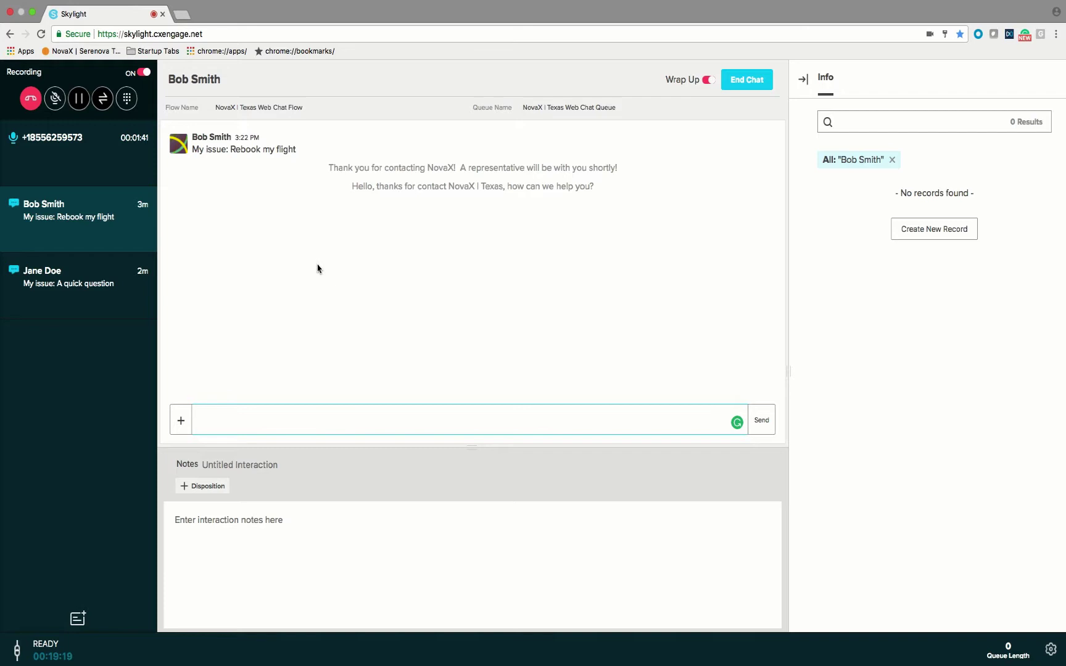
- Return to the active voice call showing the NovaX Texas Call Flow questionnaire
{"action": "left_click", "coordinate": [40, 163]}
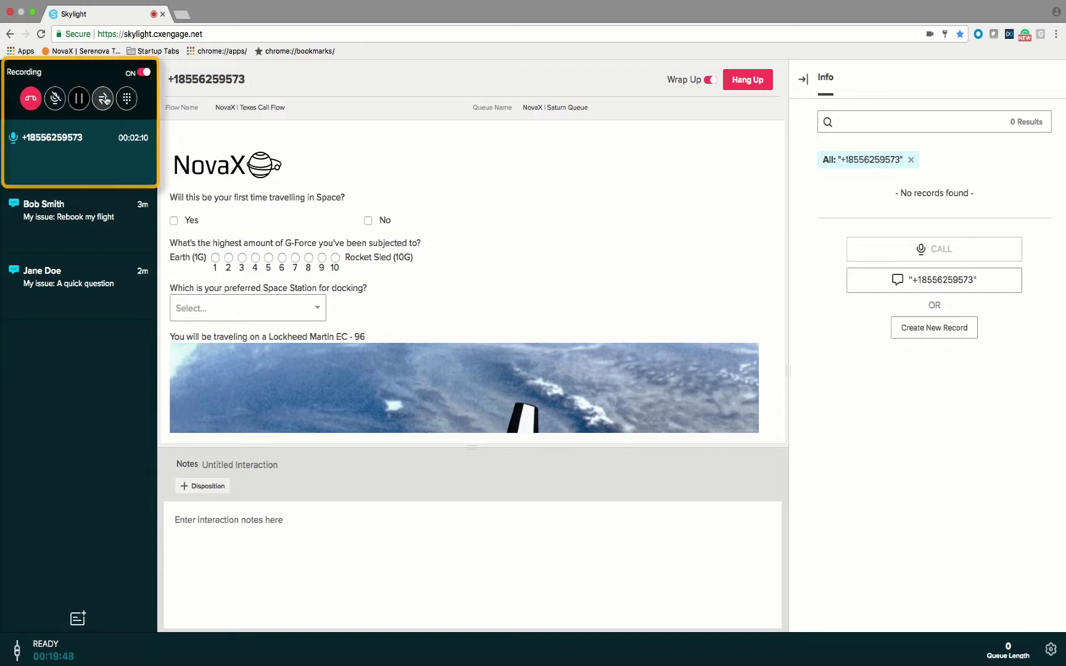
- Show the call's Transfer tab listing NovaX queues like Mars Queue and airline destinations
{"action": "left_click", "coordinate": [103, 99]}
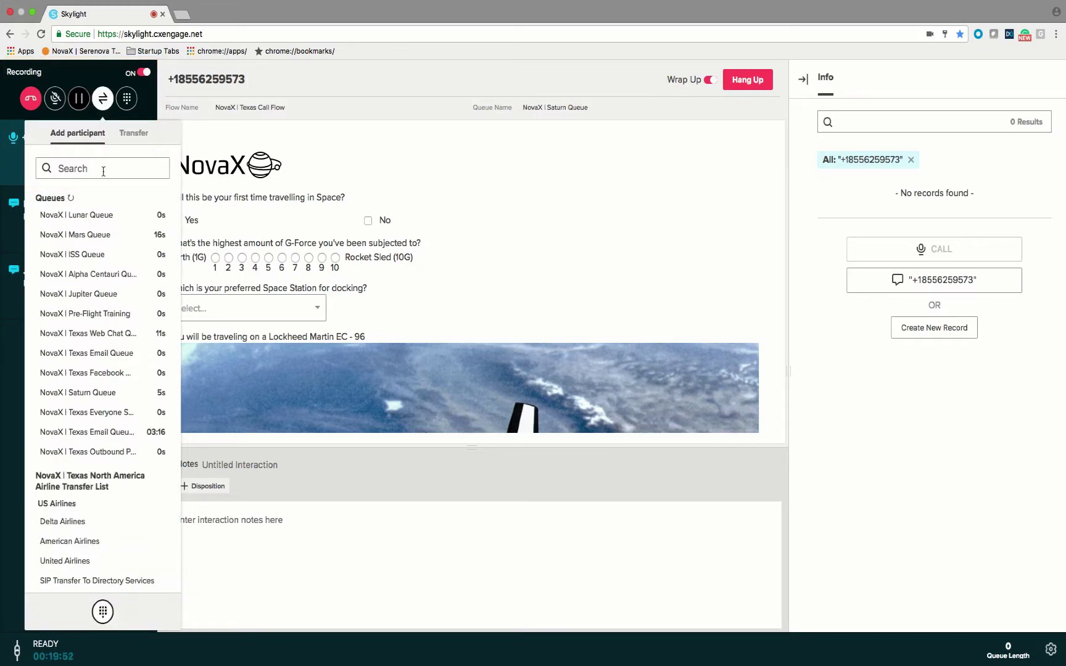
{"action": "left_click", "coordinate": [141, 134]}
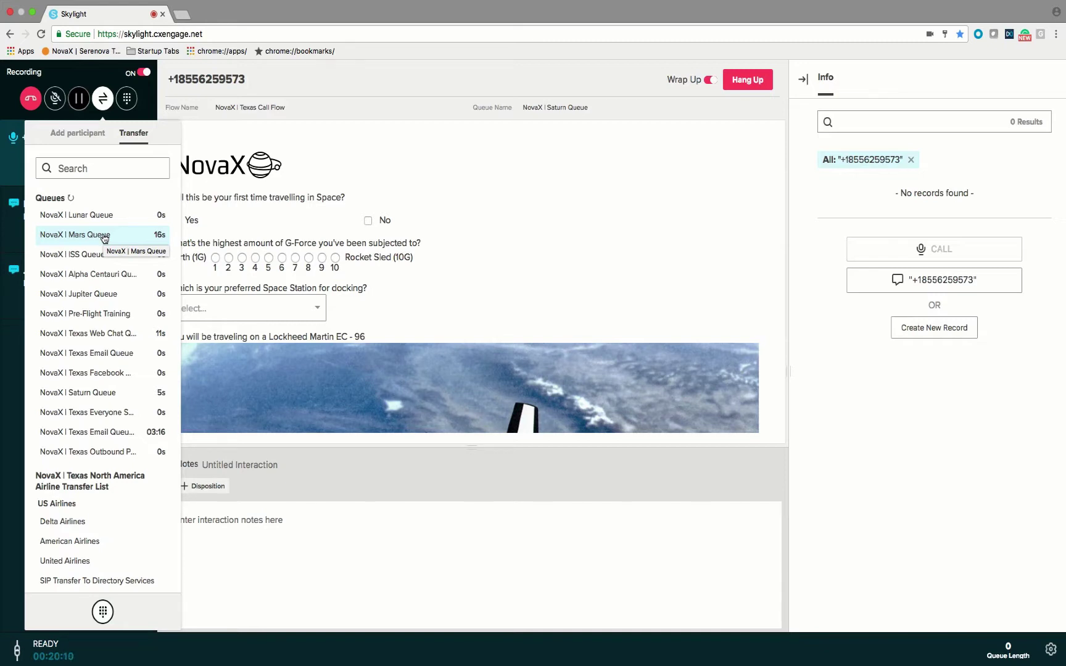
- Look at the Add participant tab, then close the transfer panel to show the questionnaire
{"action": "left_click", "coordinate": [78, 137]}
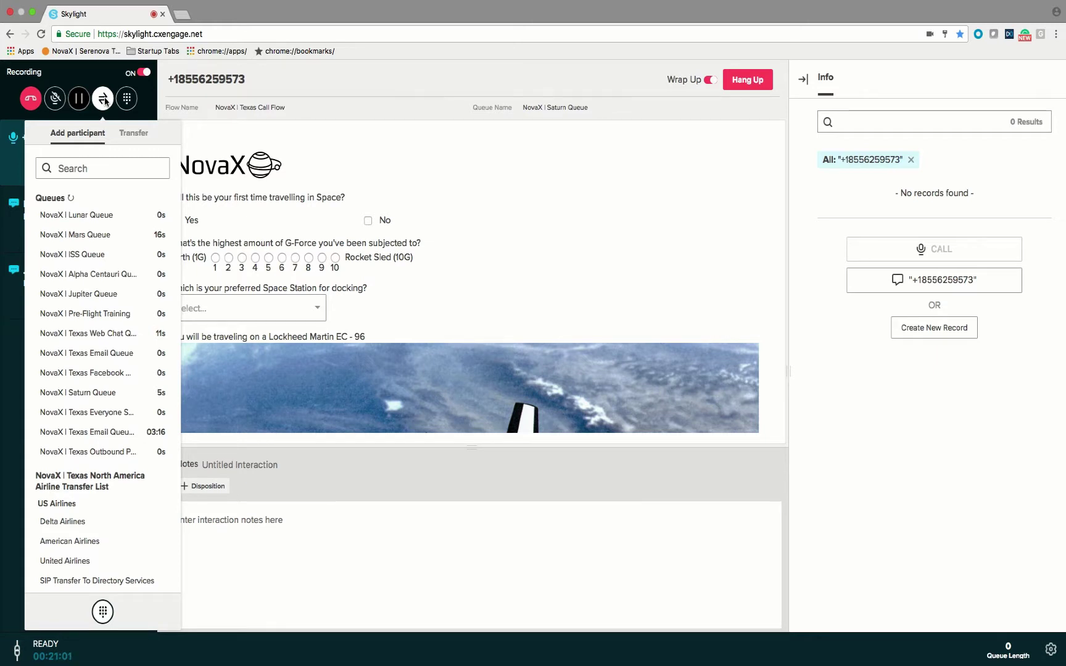
{"action": "left_click", "coordinate": [105, 102]}
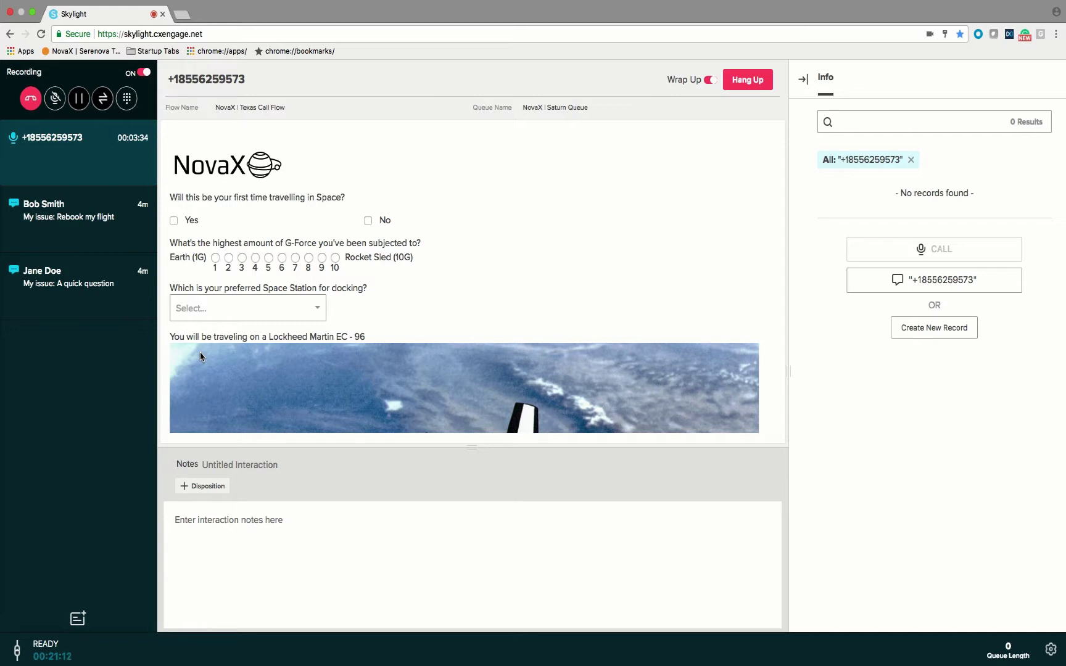
- Toggle the dial pad, then set the call transfer to a directly dialed number
{"action": "left_click", "coordinate": [127, 100]}
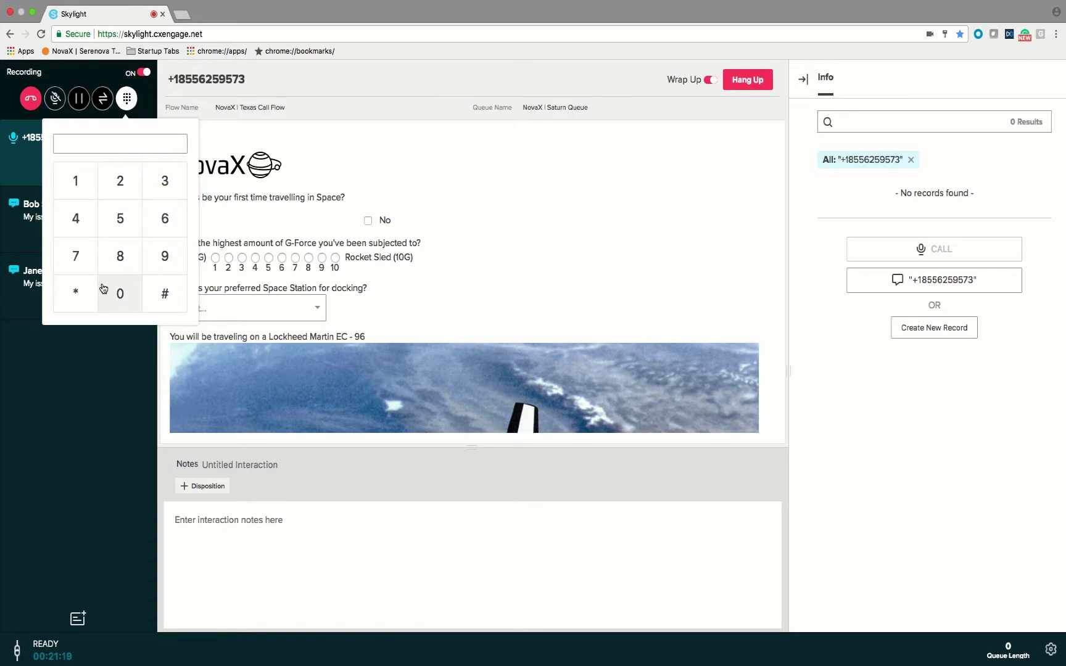
{"action": "left_click", "coordinate": [126, 99]}
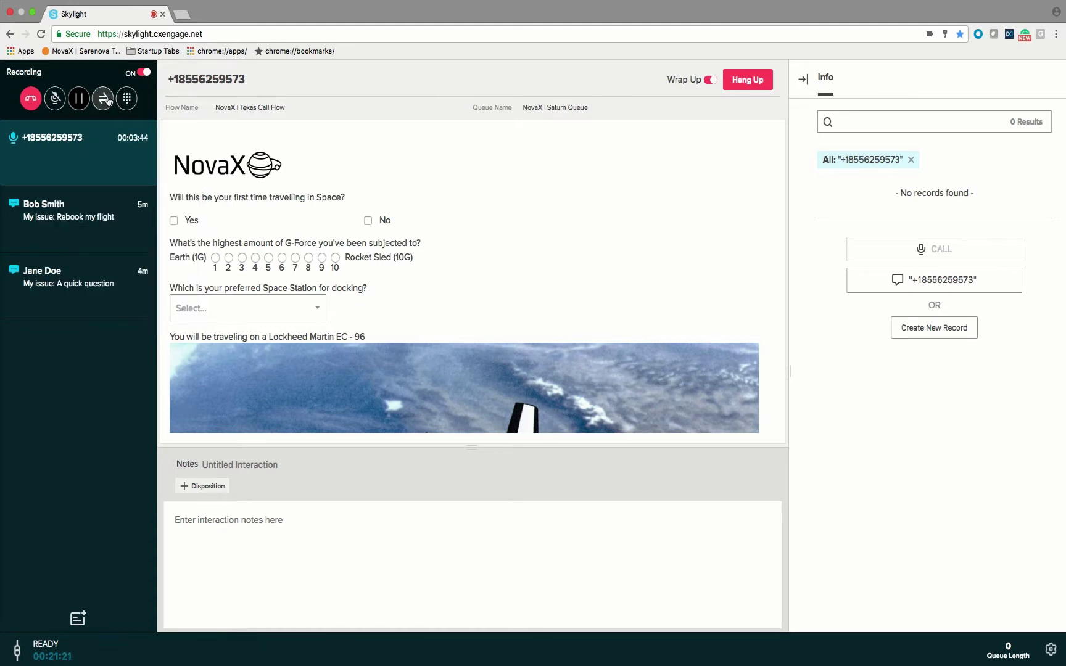
{"action": "left_click", "coordinate": [108, 100]}
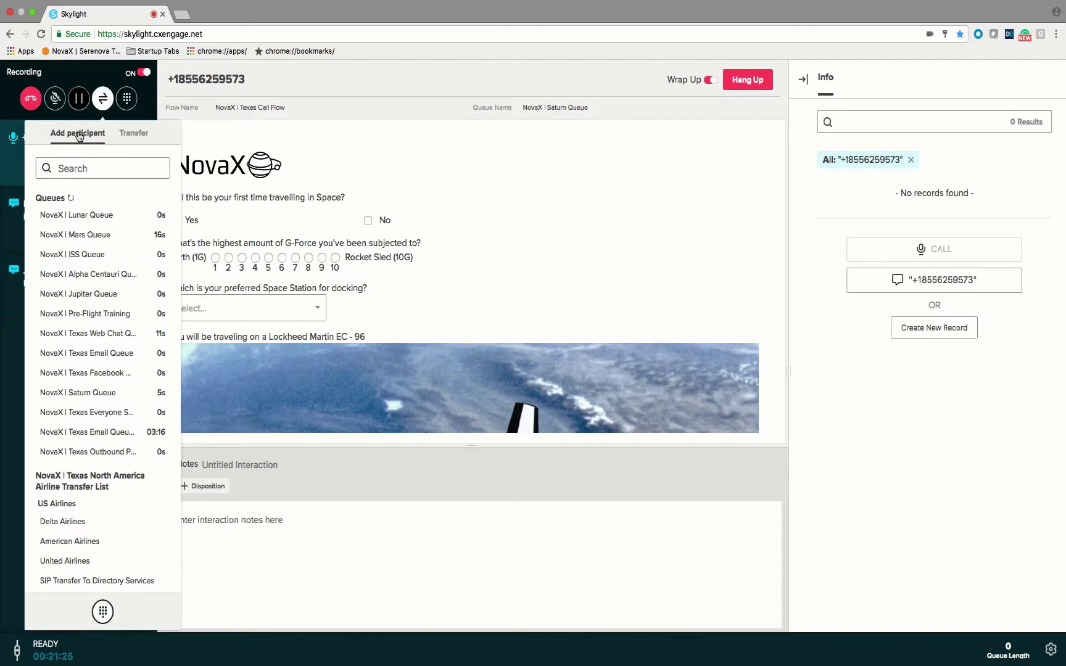
{"action": "left_click", "coordinate": [103, 613]}
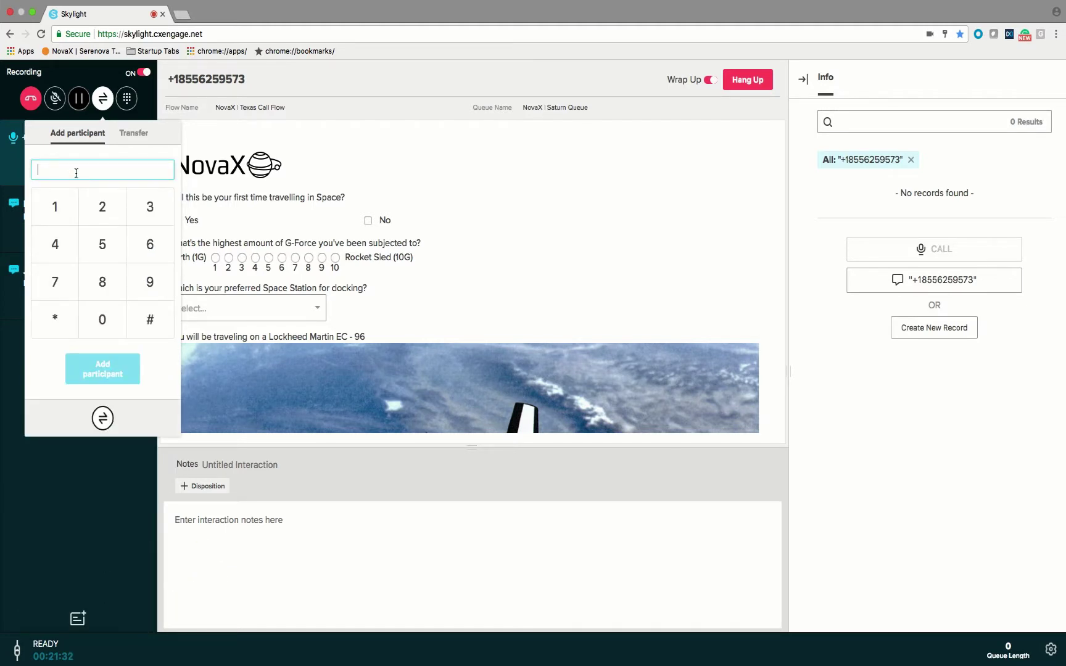
{"action": "left_click", "coordinate": [134, 135]}
{"action": "left_click", "coordinate": [128, 172]}
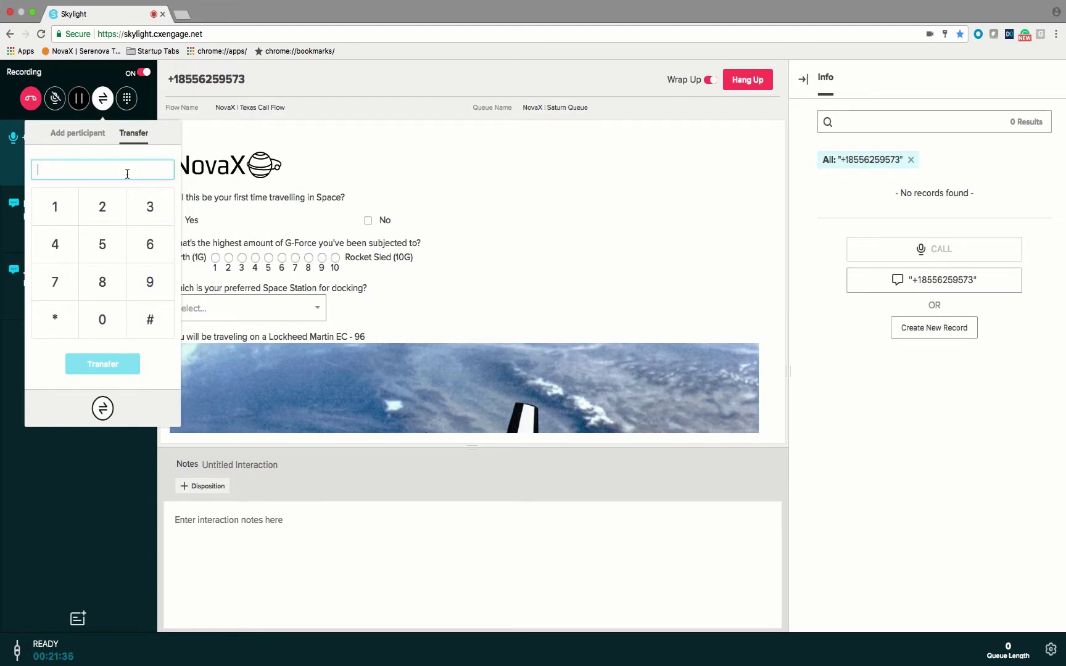
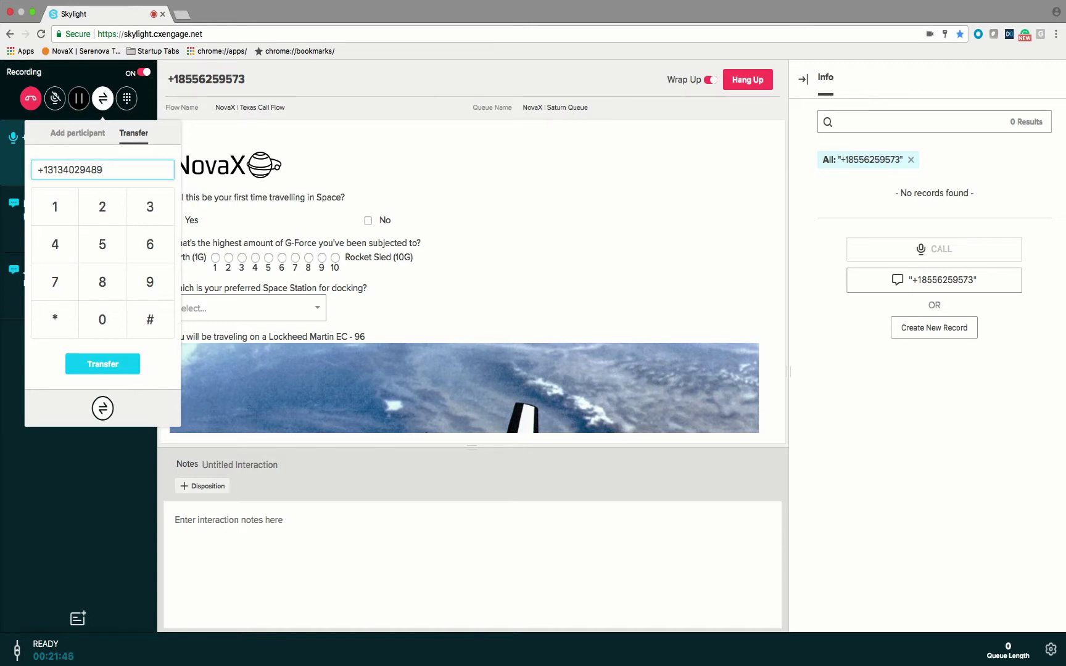
- Enter a transfer phone number, replace it entirely with +44, and dismiss the dial pad
{"action": "left_click_drag", "start_coordinate": [48, 170], "coordinate": [37, 170]}
{"action": "key", "text": "super+a"}
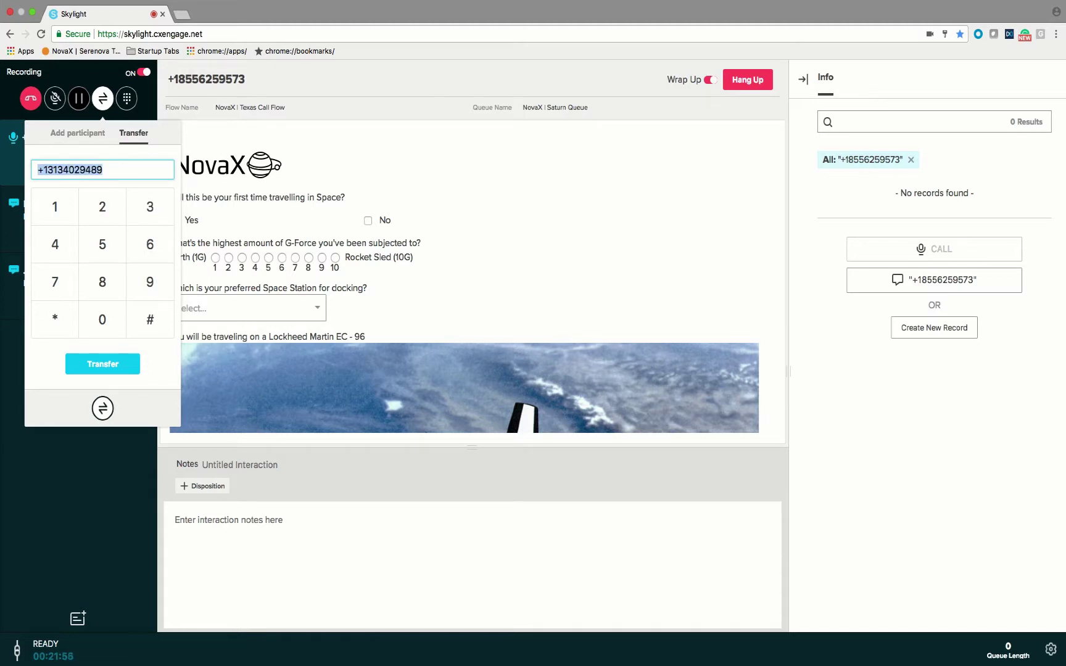
{"action": "type", "text": "+44"}
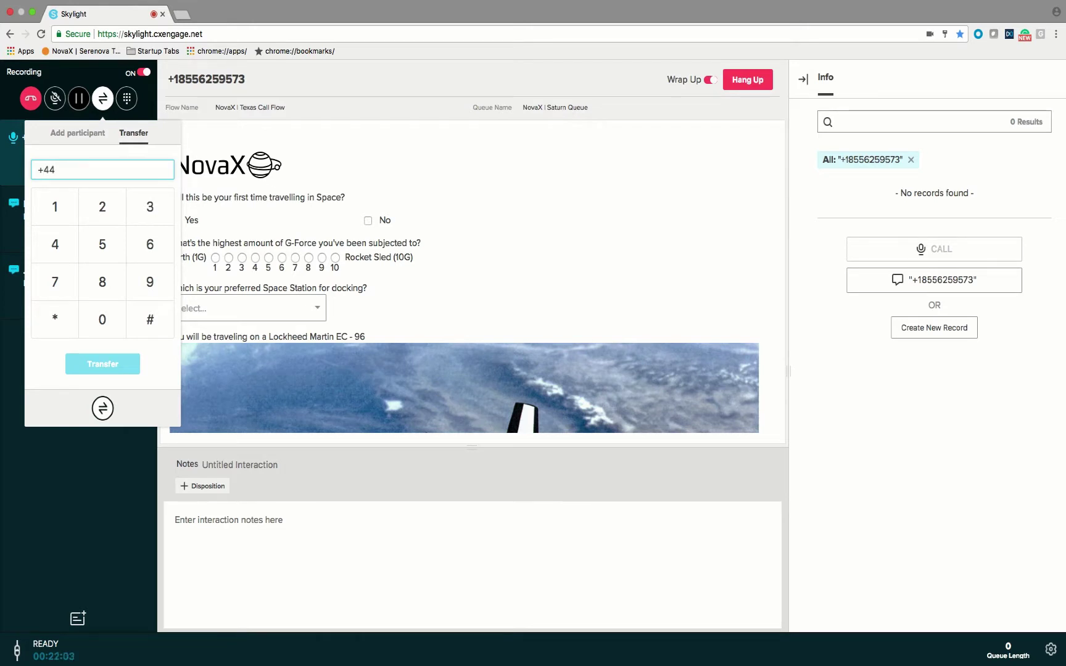
{"action": "key", "text": "Escape"}
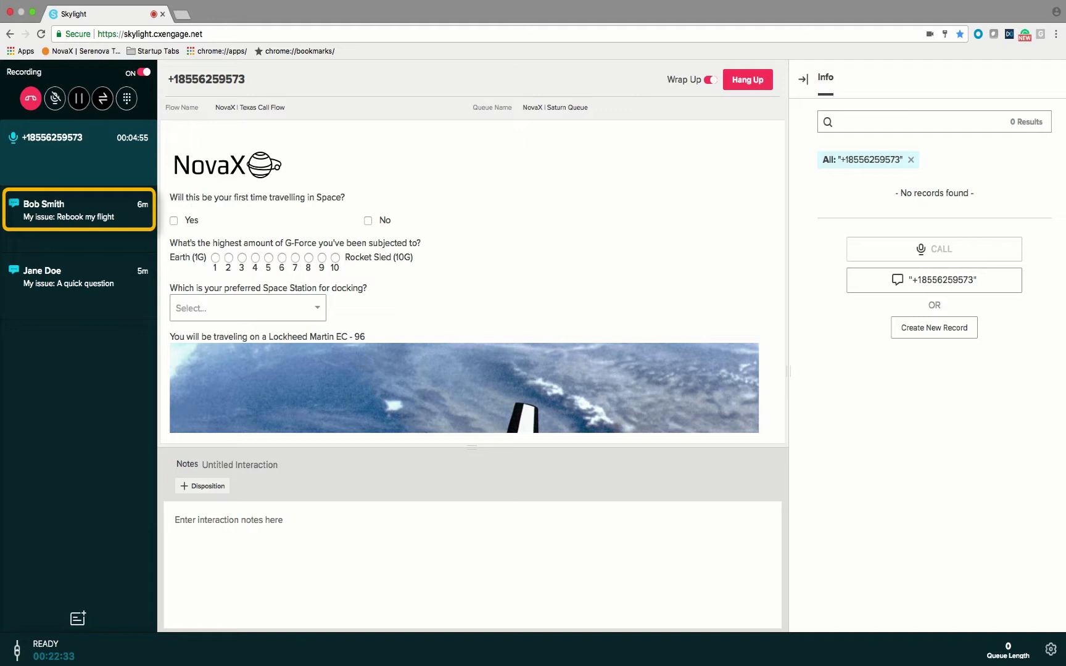
{"action": "left_click", "coordinate": [79, 210]}
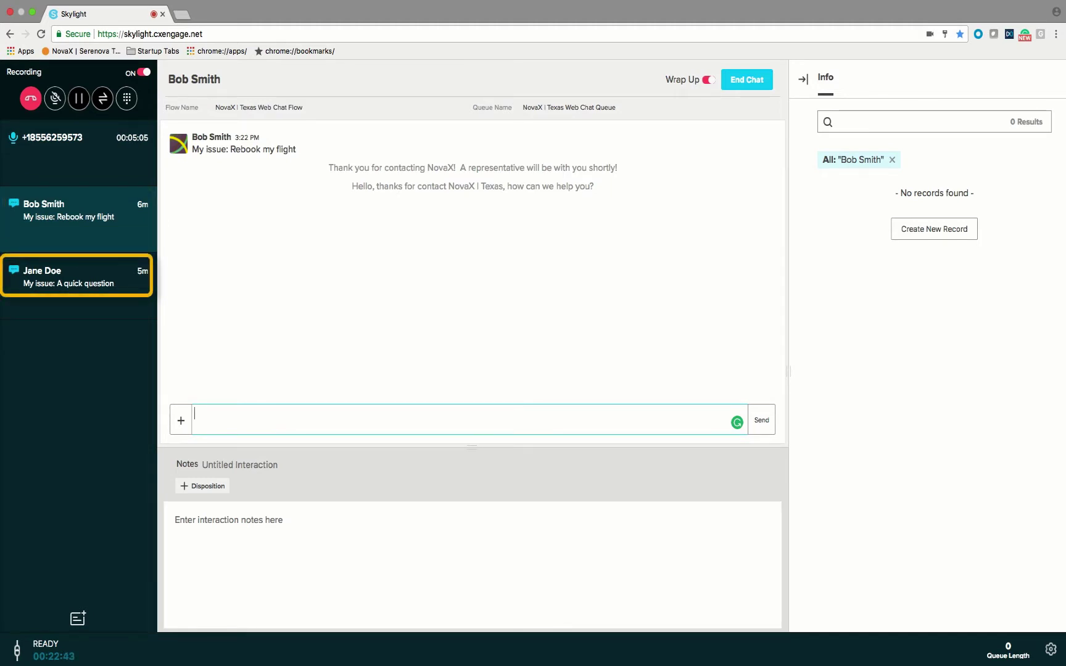
{"action": "left_click", "coordinate": [77, 276]}
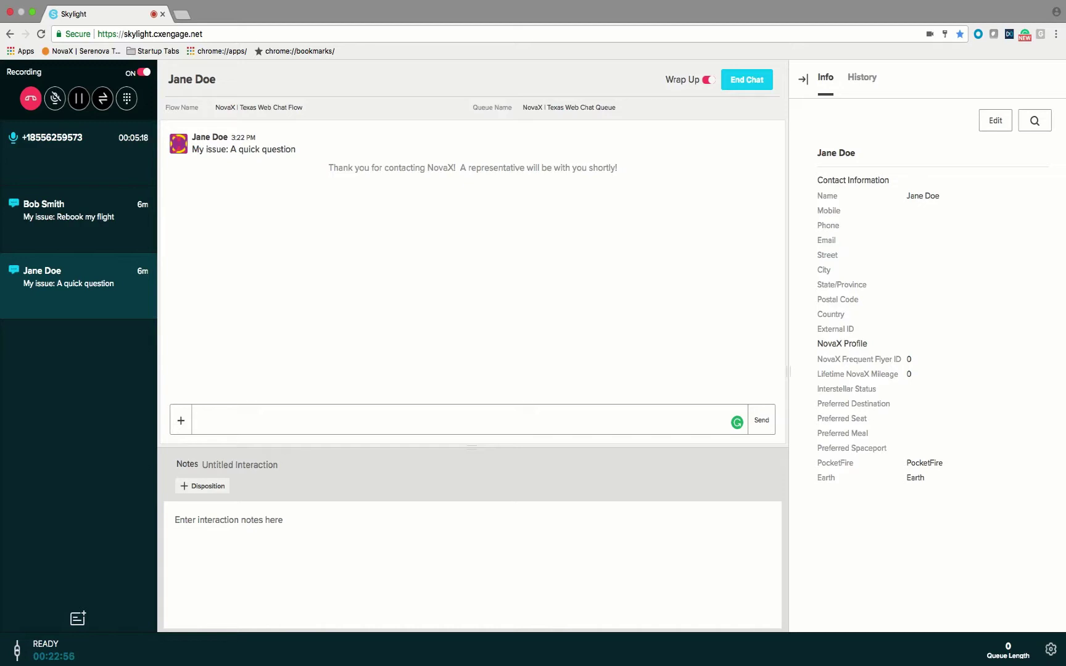
{"action": "left_click", "coordinate": [80, 148]}
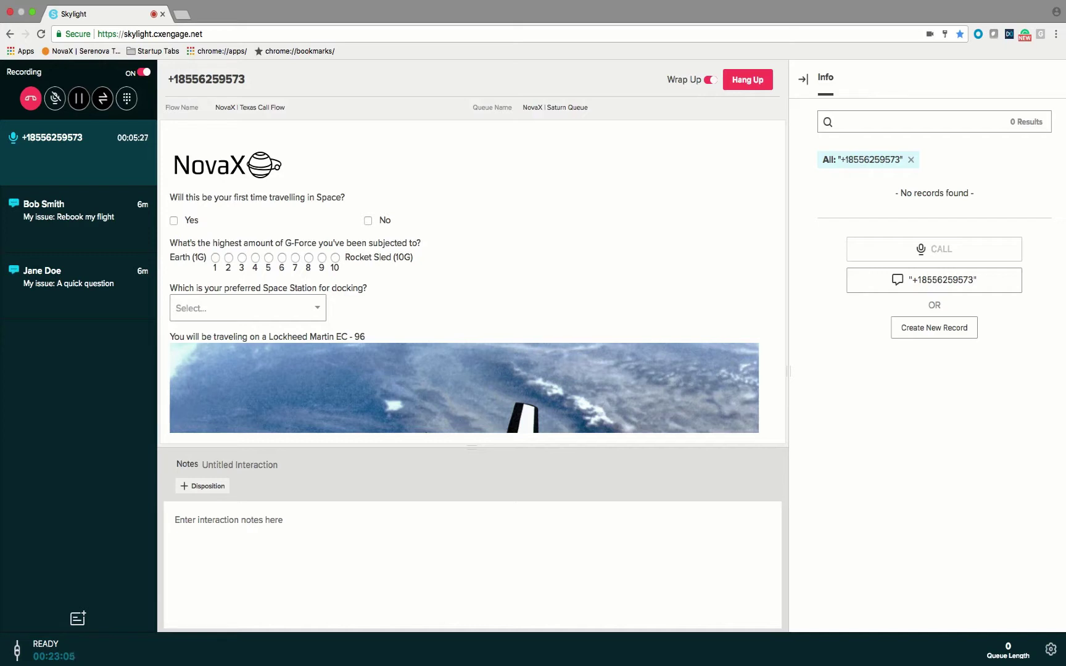
- Search CRM contacts by the Name field using a capitalised name suggestion, returning one record
{"action": "left_click", "coordinate": [910, 159]}
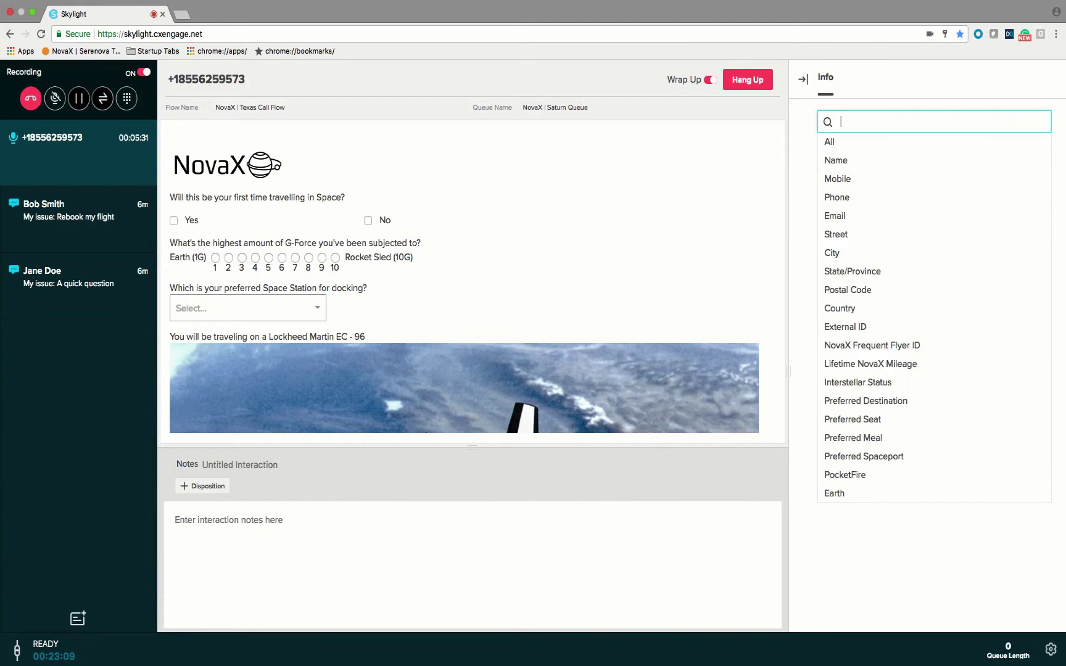
{"action": "key", "text": "Return"}
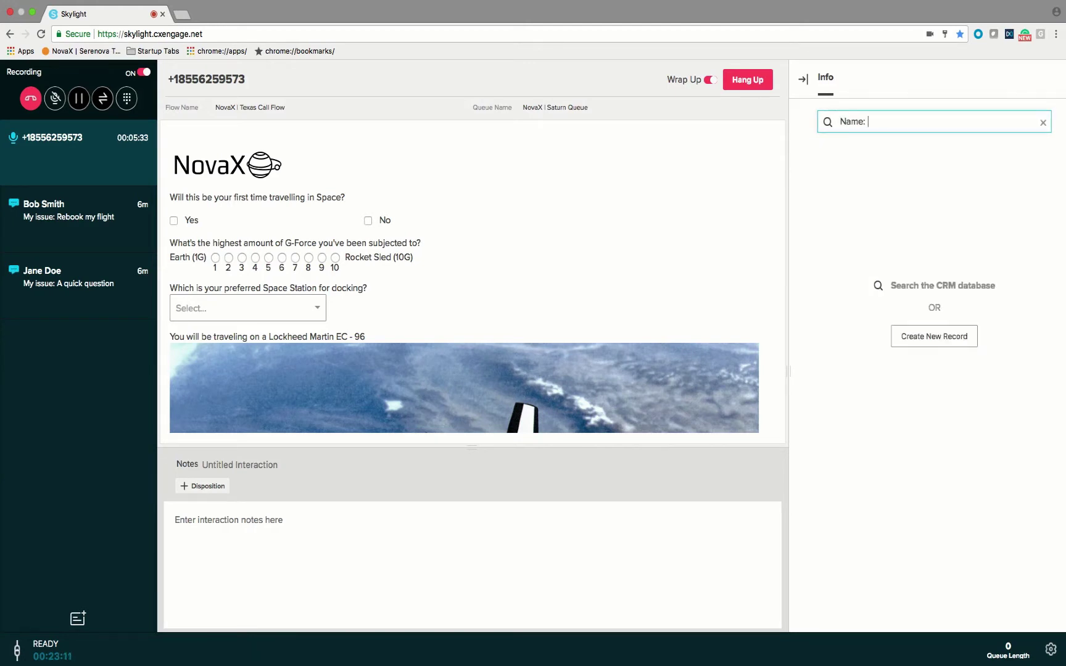
{"action": "type", "text": "c"}
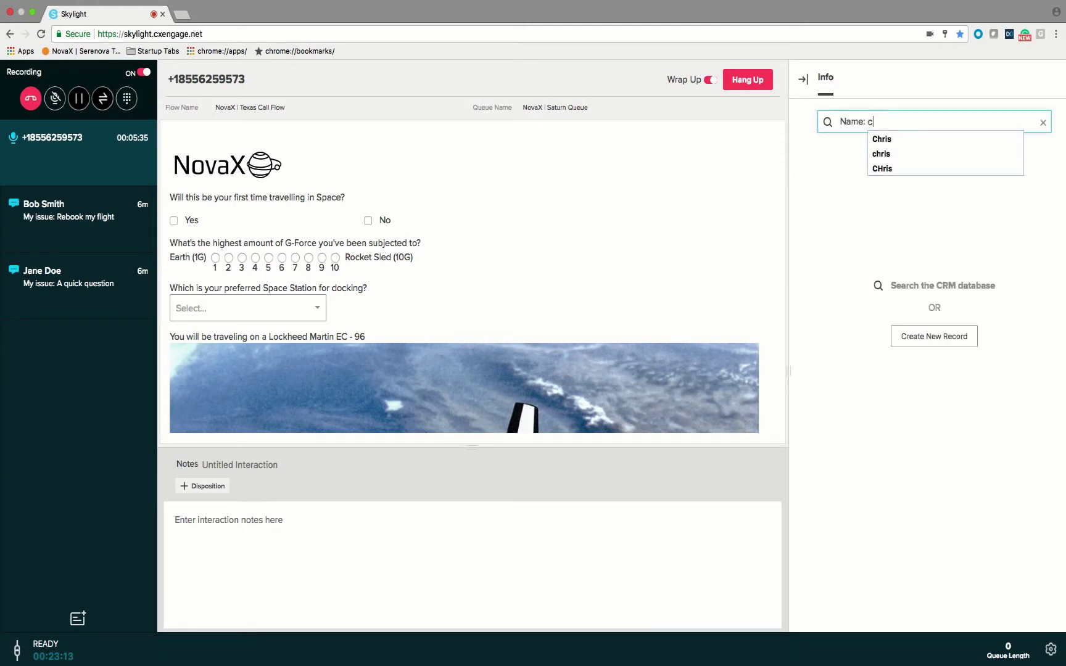
{"action": "key", "text": "Down"}
{"action": "key", "text": "Down"}
{"action": "key", "text": "Up"}
{"action": "key", "text": "Return"}
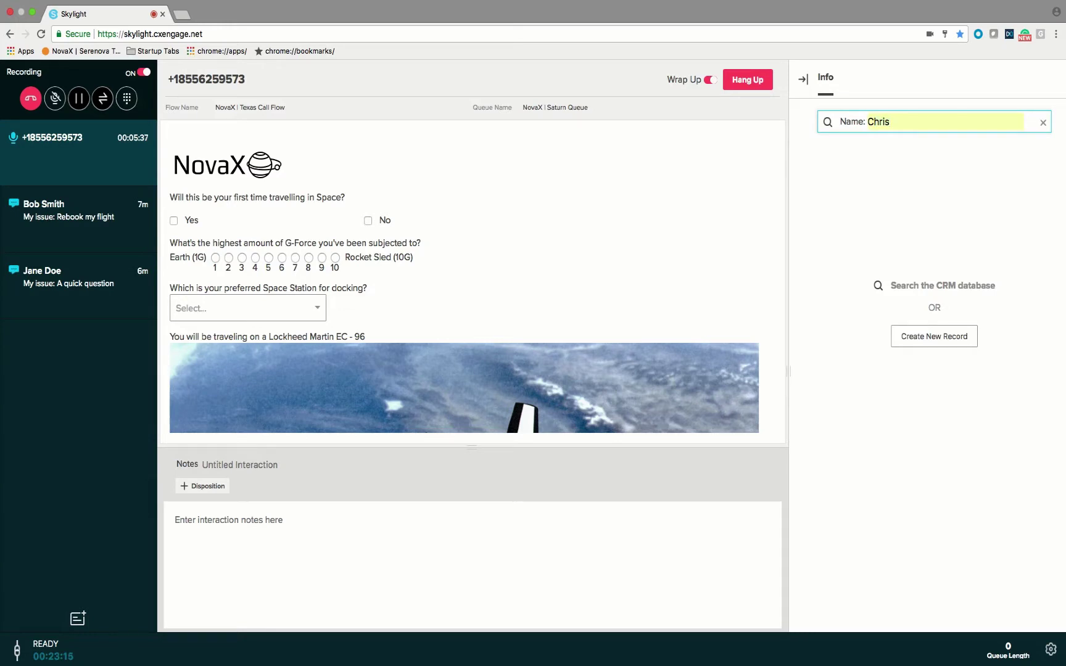
{"action": "key", "text": "Return"}
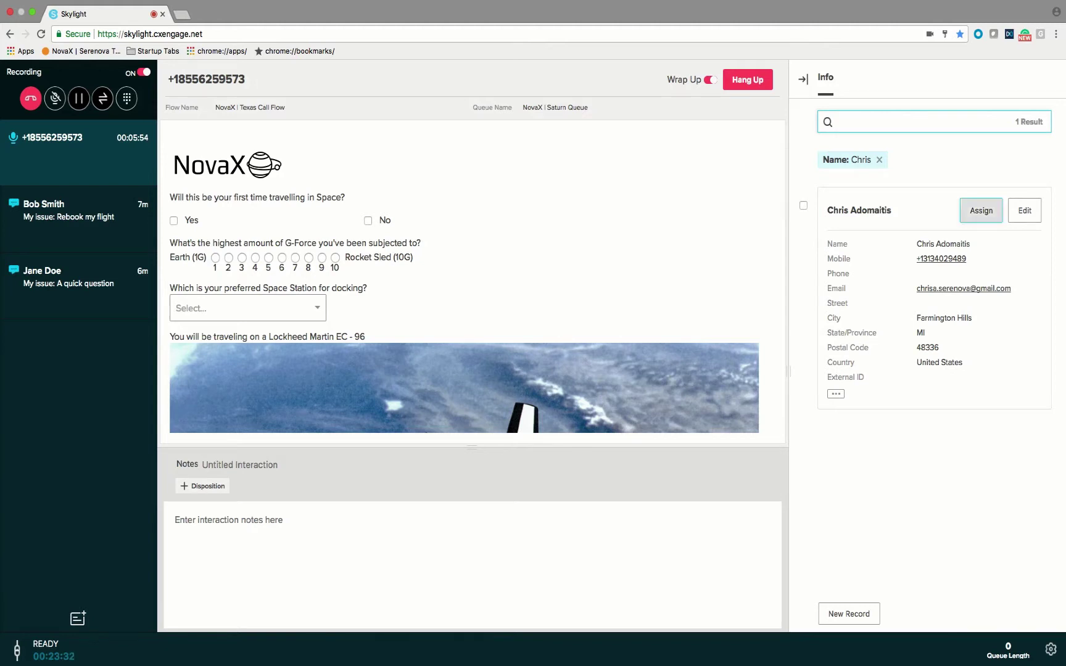
- Assign the found CRM contact to the ongoing phone call
{"action": "left_click", "coordinate": [981, 210]}
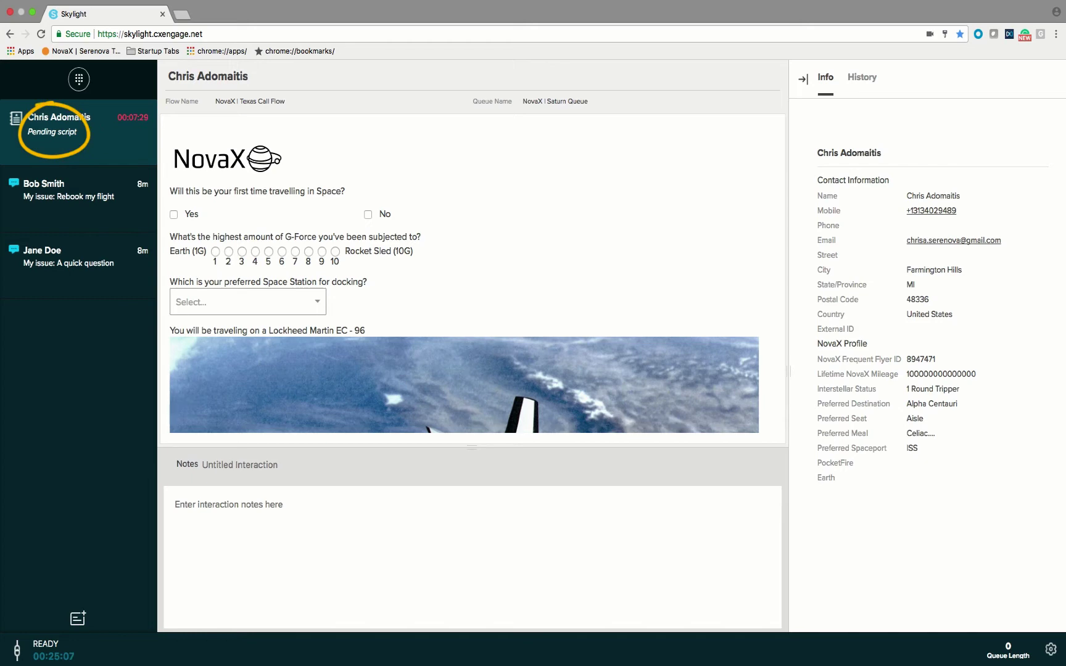
- Submit the ended call's script, check the Script page, and go back to the Rebook my flight chat
{"action": "scroll", "coordinate": [463, 278], "scroll_direction": "down", "scroll_amount": 10}
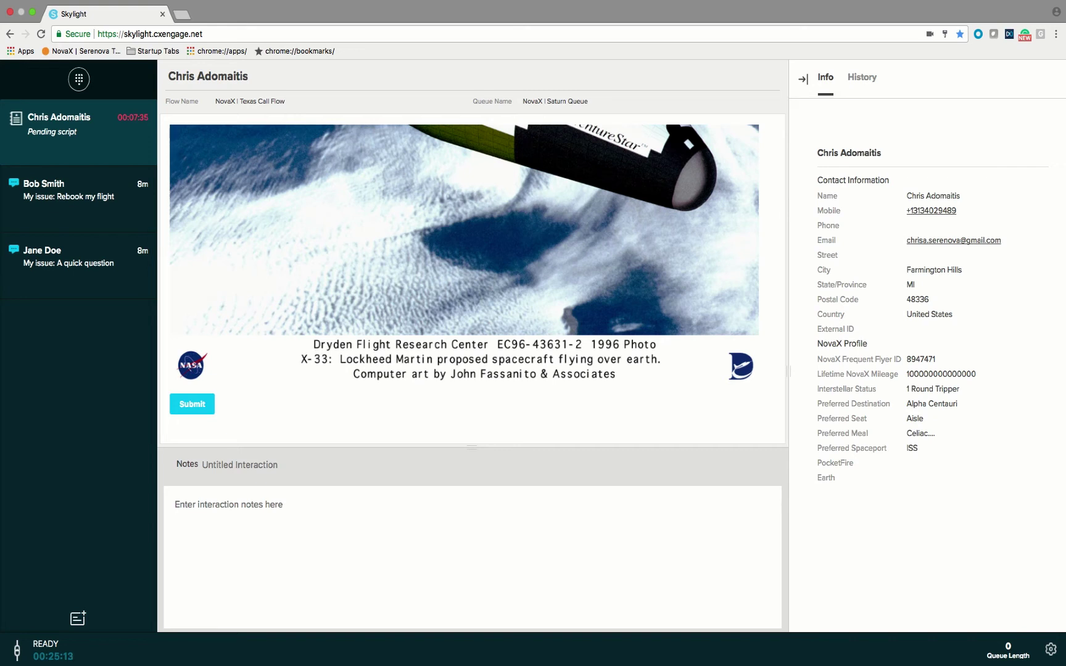
{"action": "left_click", "coordinate": [191, 403]}
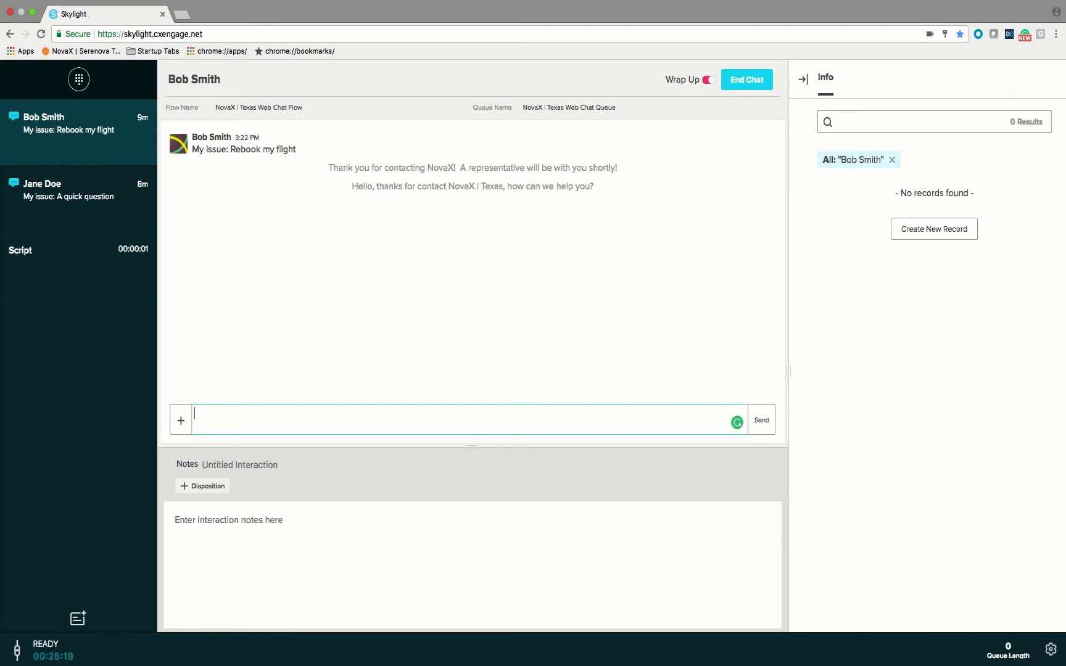
{"action": "left_click", "coordinate": [78, 259]}
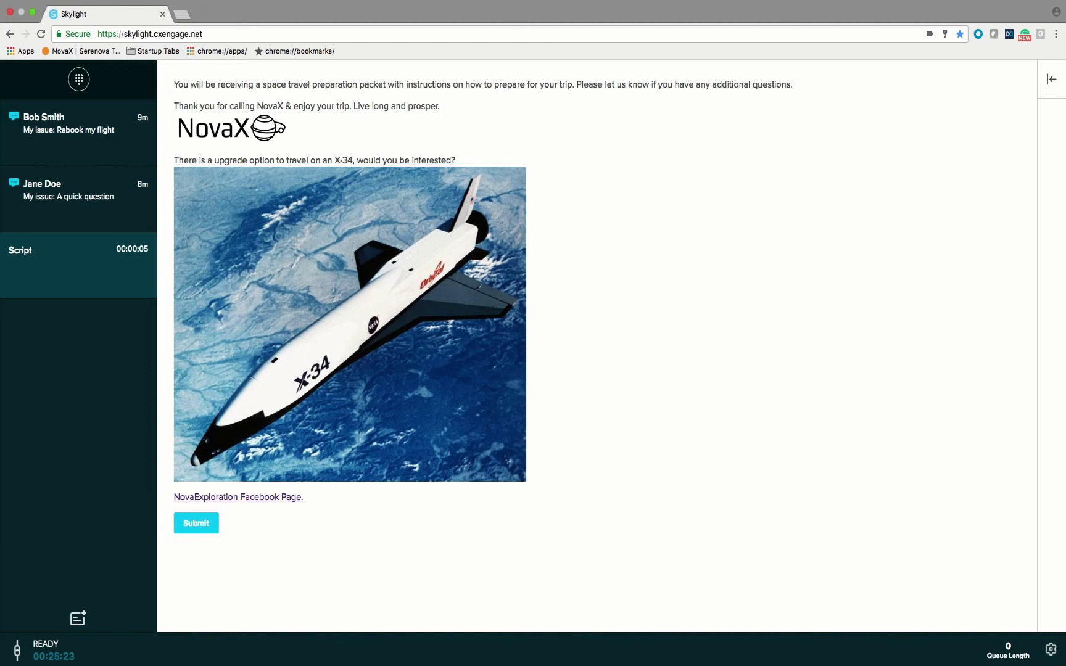
{"action": "left_click", "coordinate": [68, 124]}
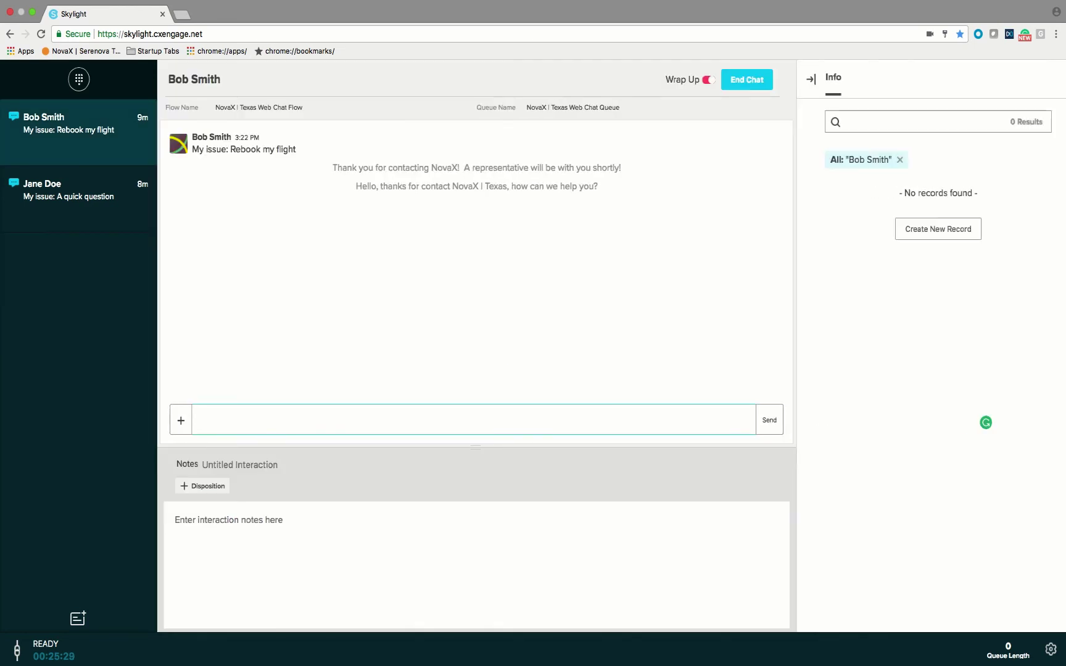